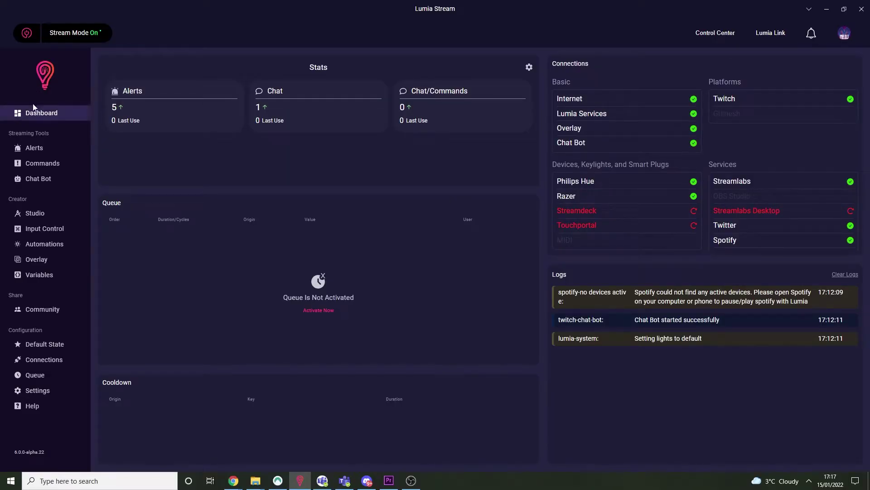
- Add Twitter as a new streaming-service connection and start its authorisation
left_click(24, 360)
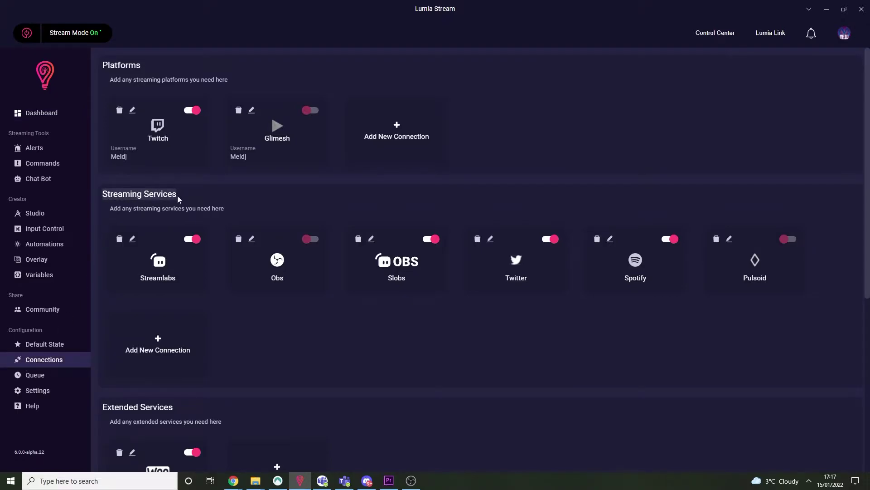
left_click(157, 343)
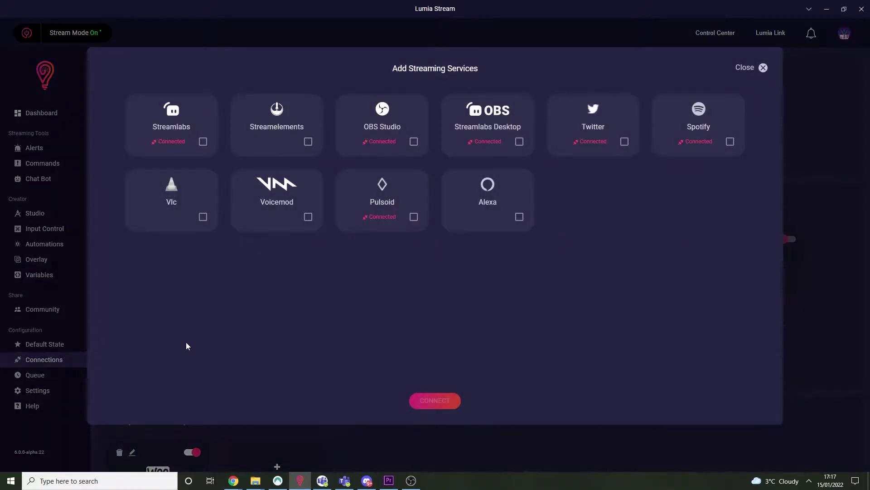
left_click(624, 142)
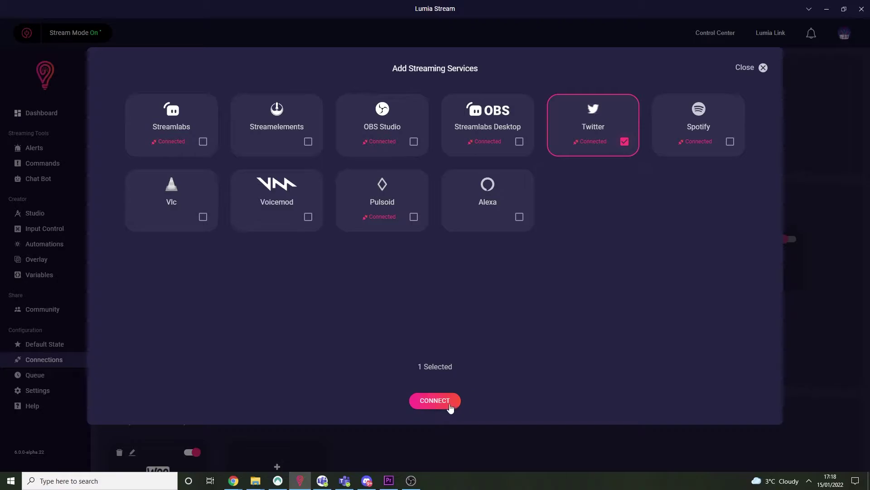
left_click(435, 401)
left_click(445, 368)
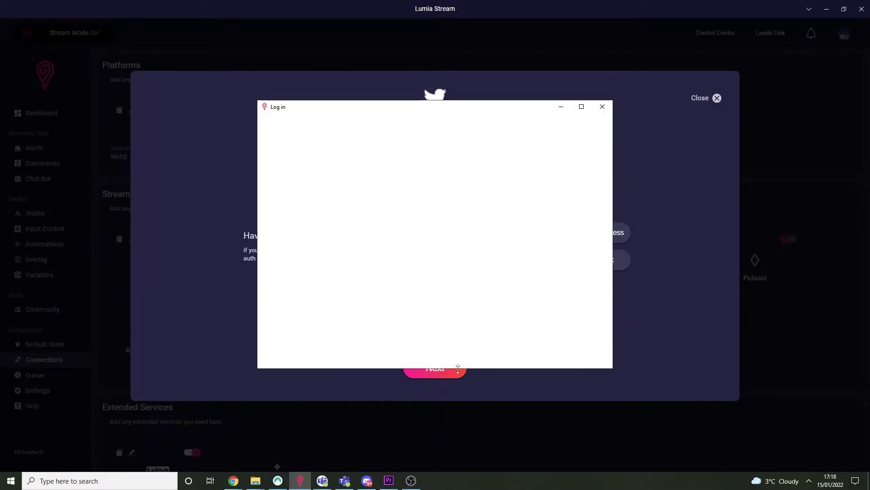
- Dismiss the authorise window, return to the Dashboard and reload so Twitter shows connected
left_click(602, 107)
left_click(717, 97)
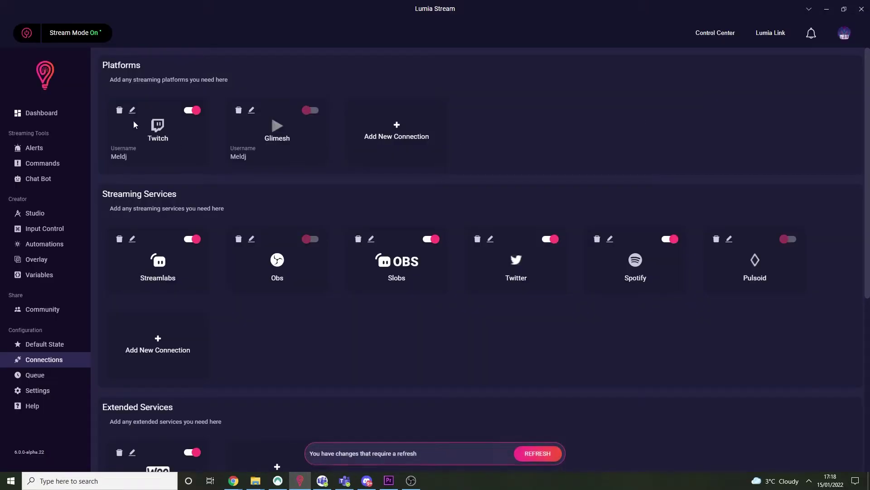
left_click(38, 113)
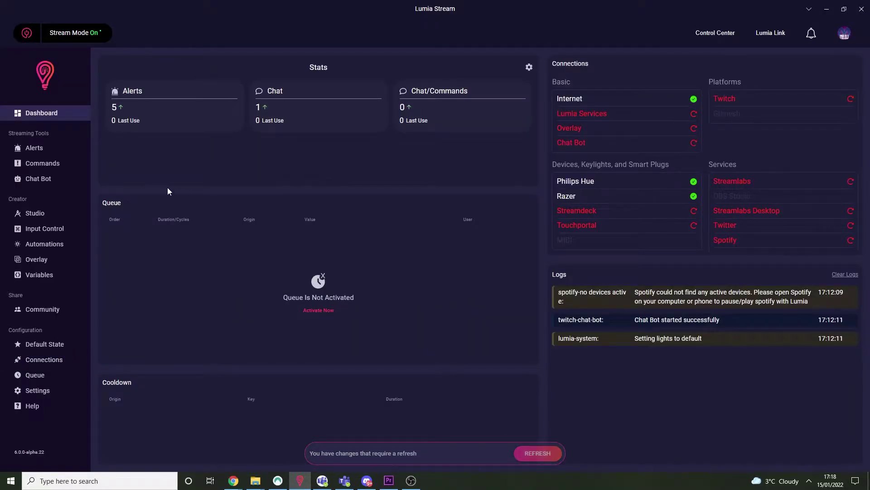
key("ctrl+r")
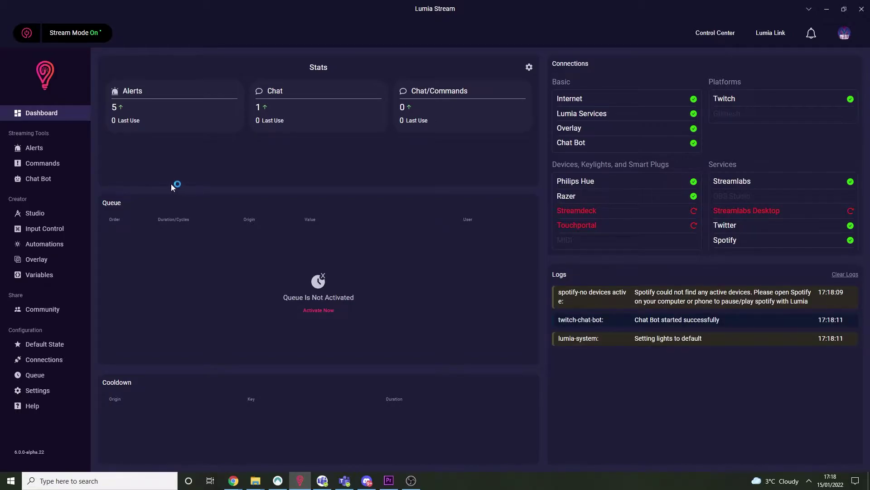
- Browse the Twitter alert tabs (Follower, Like, Retweet), leaving the Like alert off
left_click(34, 148)
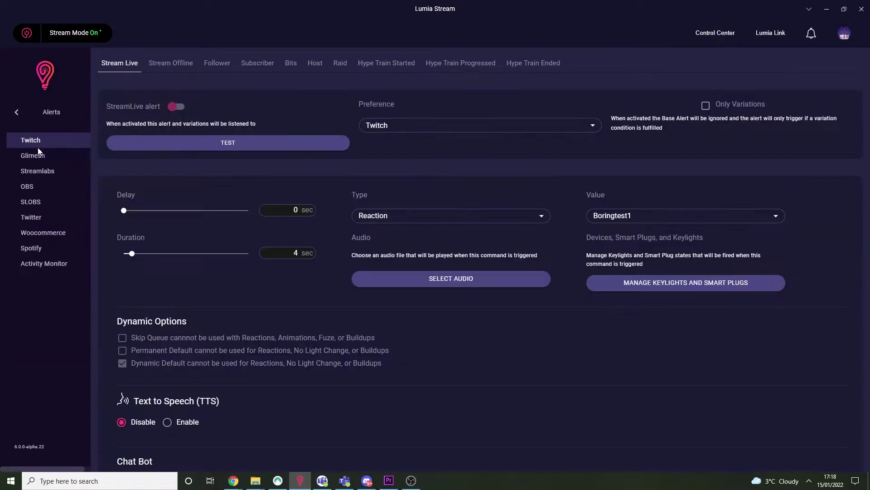
left_click(25, 217)
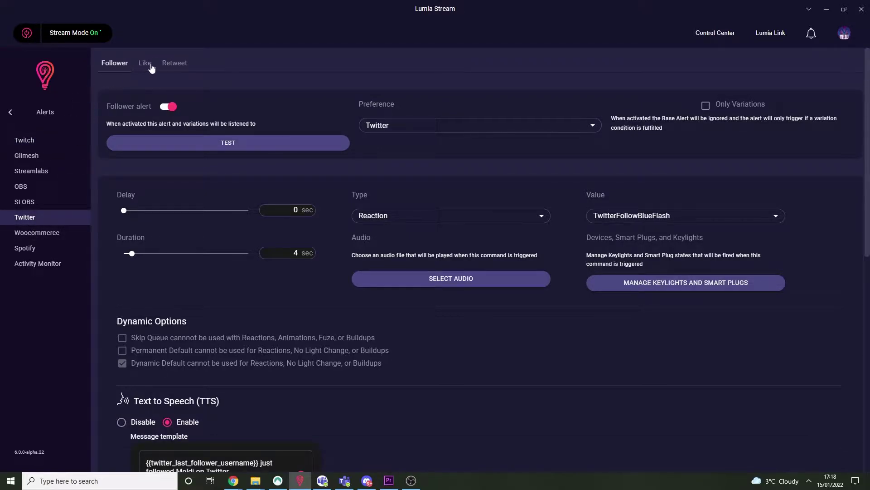
left_click(145, 63)
left_click(174, 63)
left_click(145, 63)
left_click(114, 63)
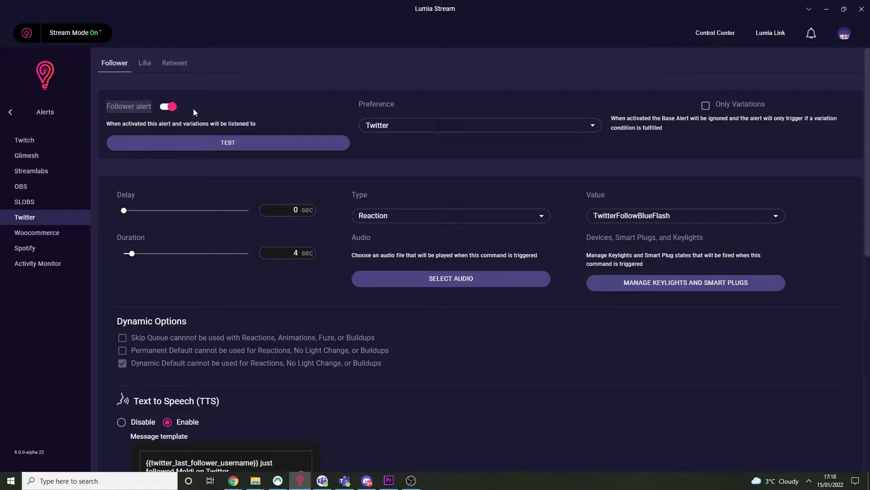
left_click(145, 63)
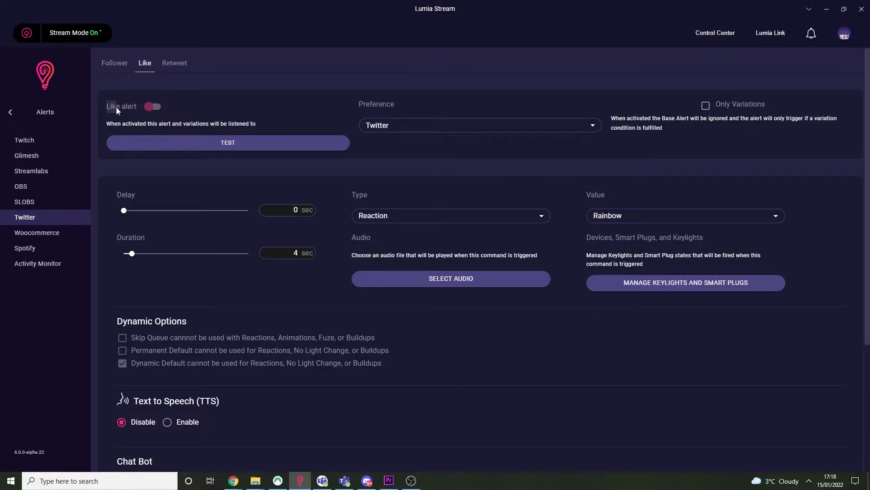
left_click(152, 106)
left_click(152, 106)
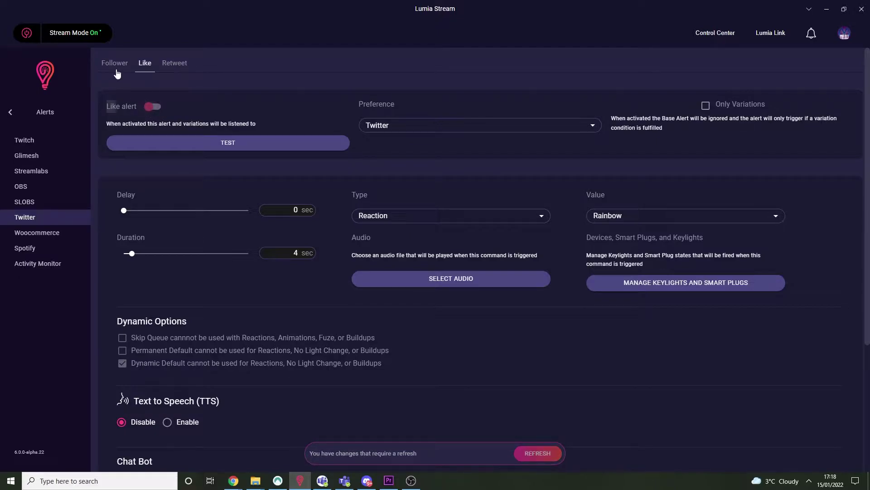
left_click(115, 63)
- Set the Follower alert Type to Reaction with the TwitterFollowBlueFlash value
left_click(537, 453)
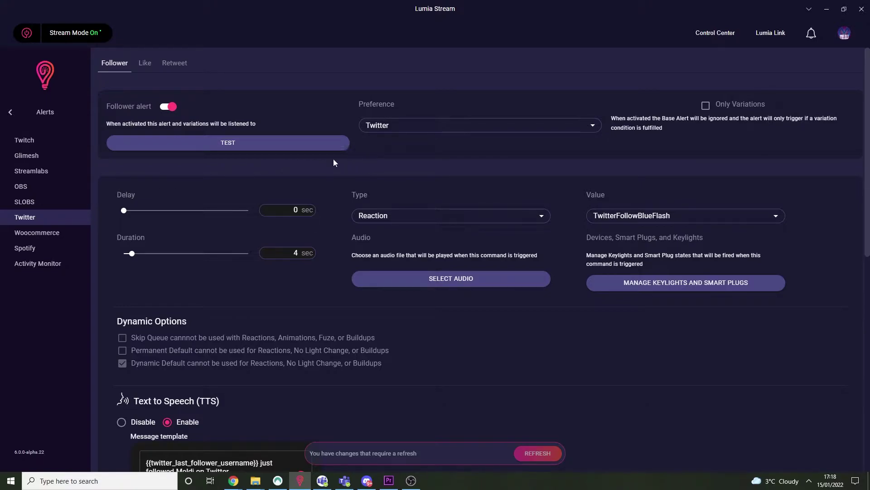
left_click(393, 220)
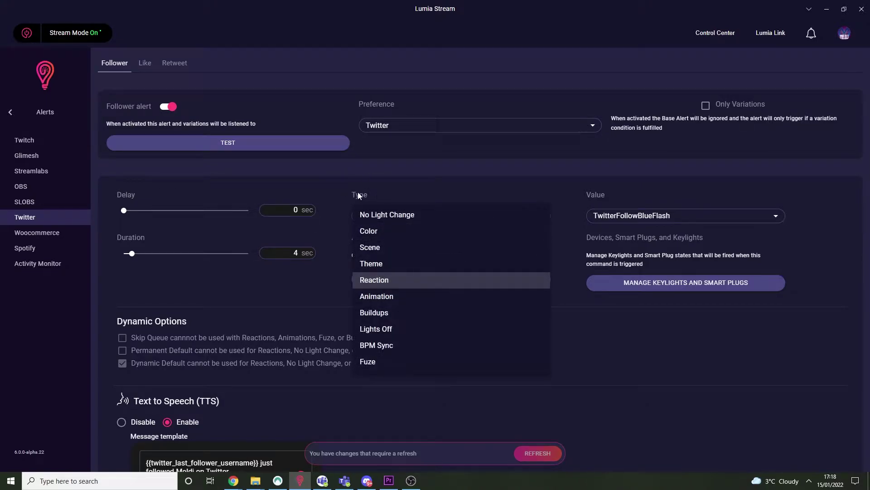
left_click(359, 196)
left_click(385, 219)
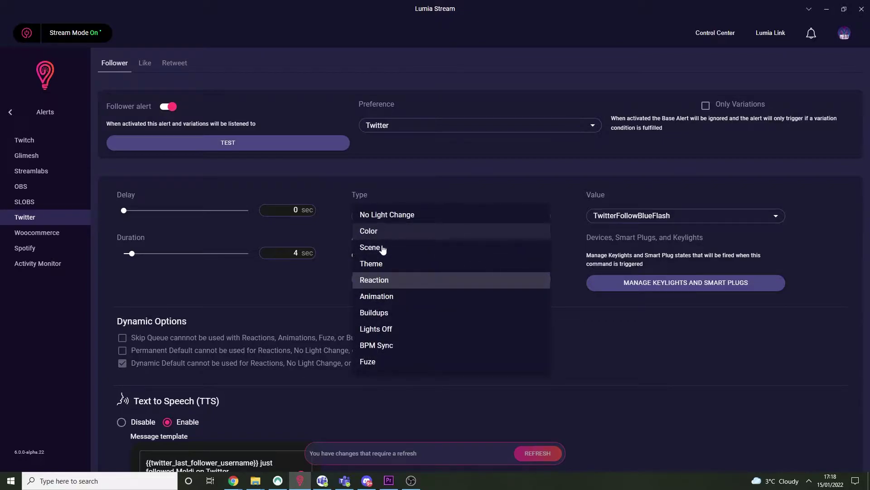
left_click(374, 279)
left_click(625, 220)
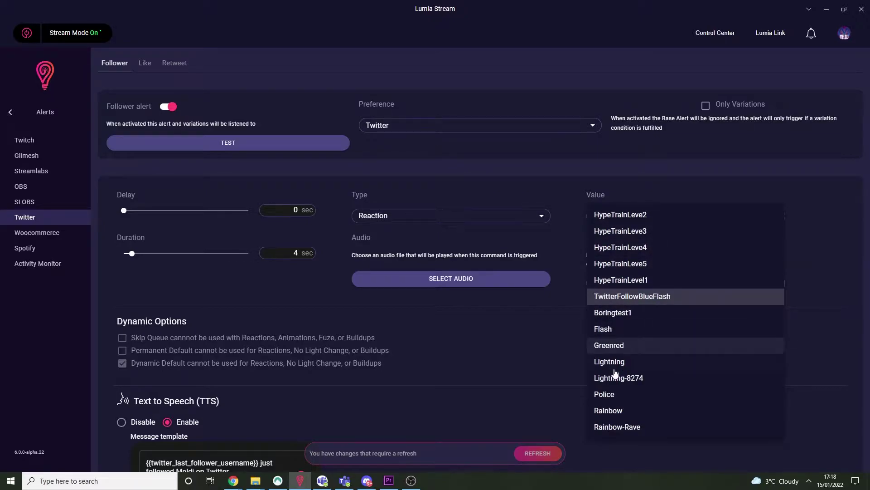
left_click(625, 297)
scroll(567, 313, "down", 2)
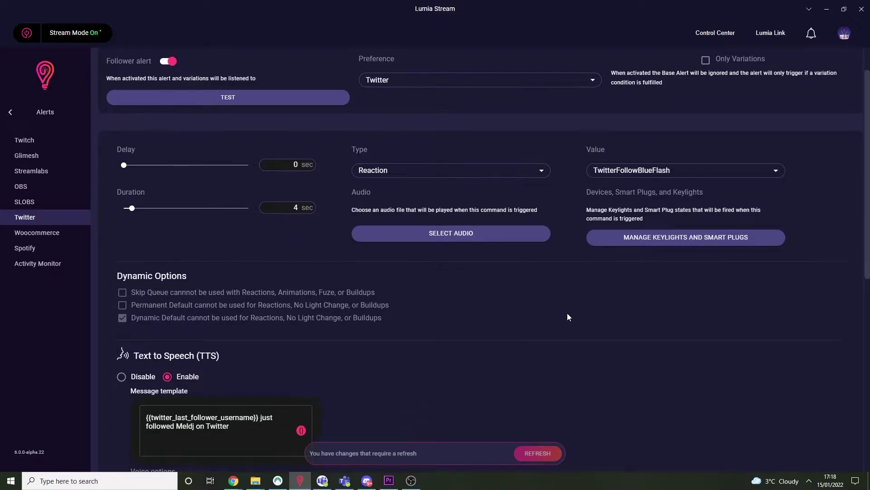
scroll(568, 313, "down", 2)
scroll(568, 313, "down", 1)
scroll(567, 314, "down", 1)
scroll(567, 313, "down", 1)
scroll(566, 317, "down", 2)
scroll(558, 315, "down", 2)
scroll(544, 317, "down", 1)
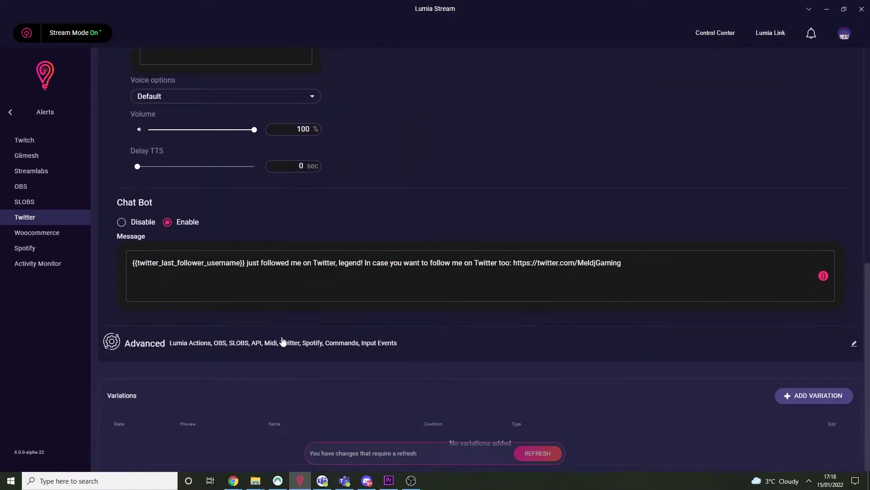
- Review the follower alert's advanced options and keep its text-to-speech new-follower message on
left_click(175, 344)
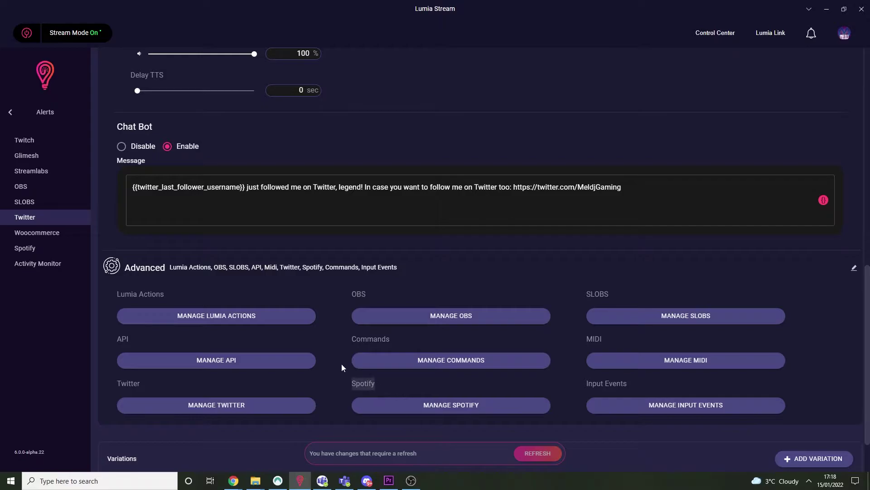
left_click(343, 266)
scroll(344, 266, "up", 3)
scroll(316, 271, "up", 3)
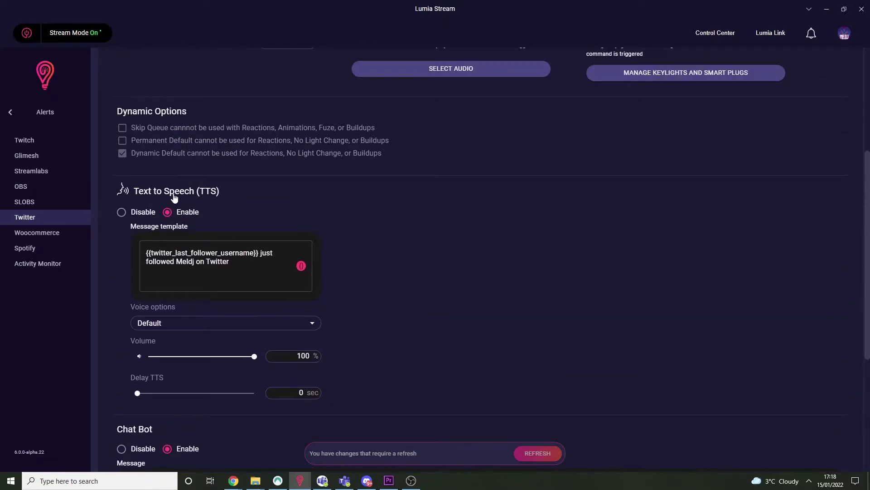
left_click(143, 211)
left_click(182, 213)
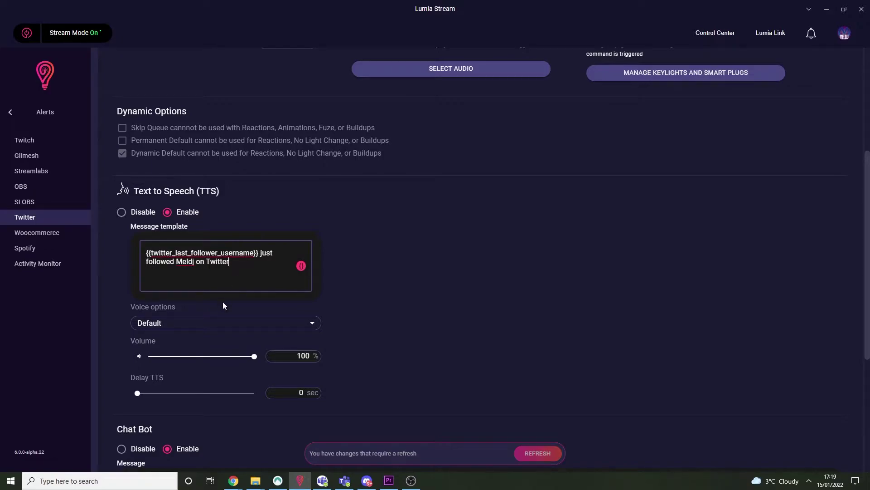
left_click_drag(146, 252, 210, 259)
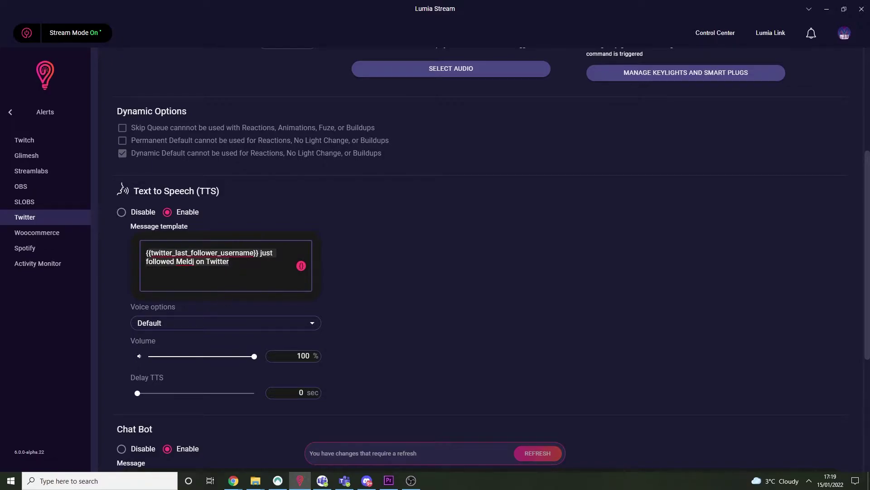
left_click(380, 354)
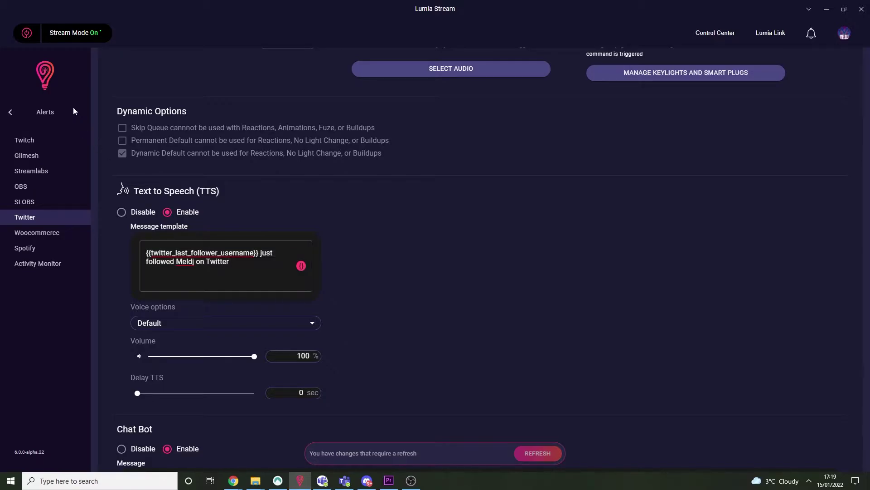
- Return to the Dashboard and go to the chat Commands list
left_click(10, 114)
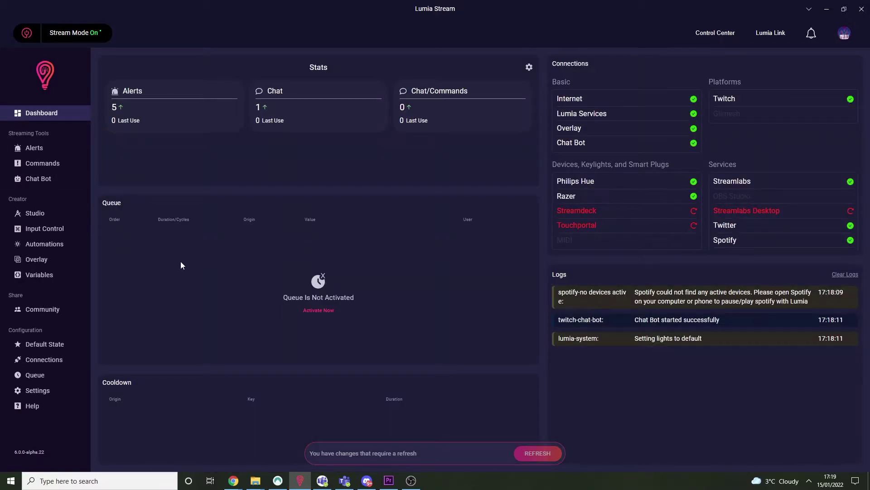
left_click(43, 163)
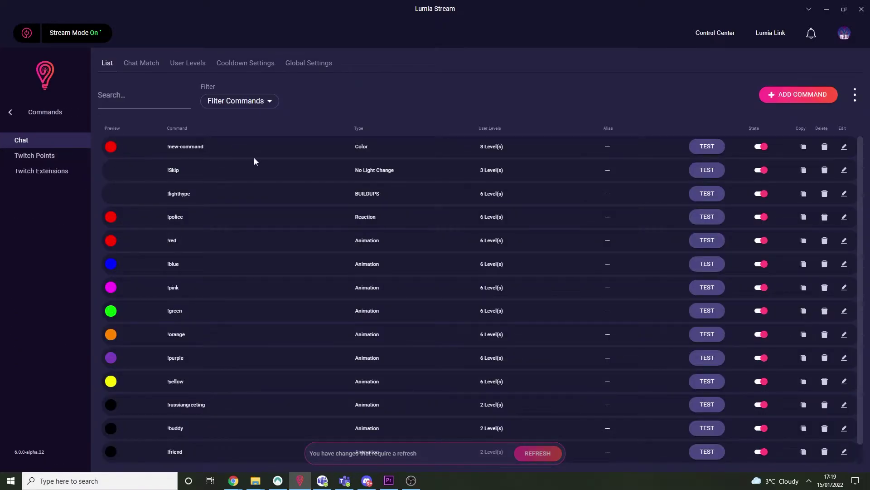
- Create a new chat command with its Type set to No Light Change
left_click(798, 94)
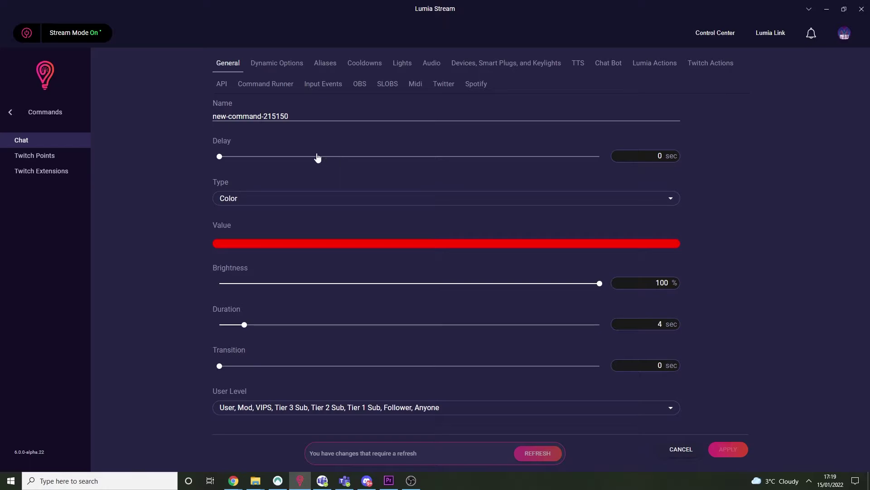
left_click(317, 116)
left_click(245, 198)
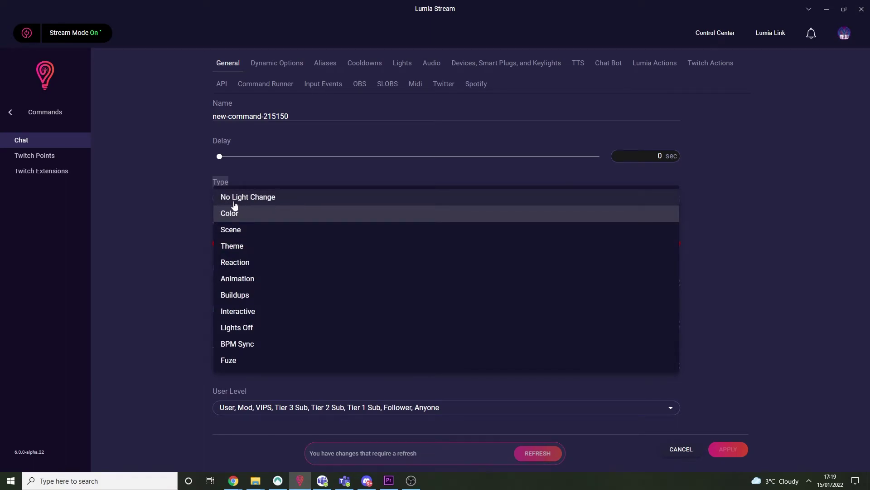
left_click(247, 196)
left_click(306, 117)
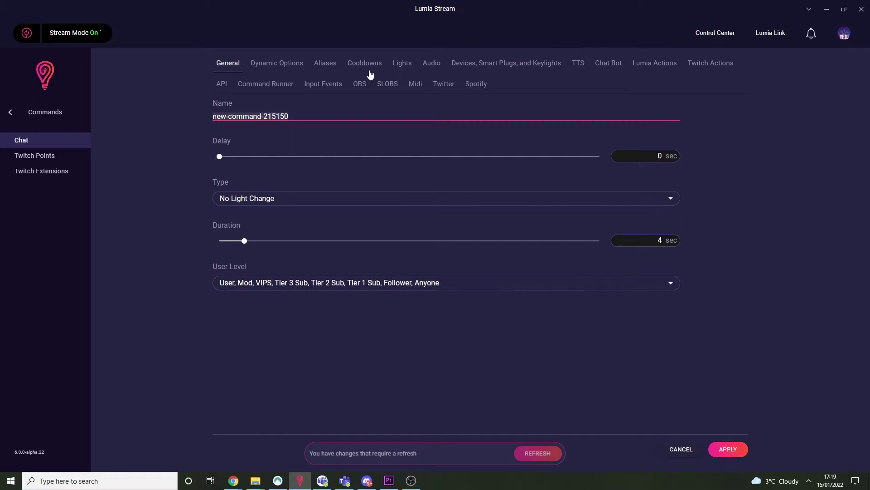
- Look over the Twitter action types available to the command
left_click(446, 84)
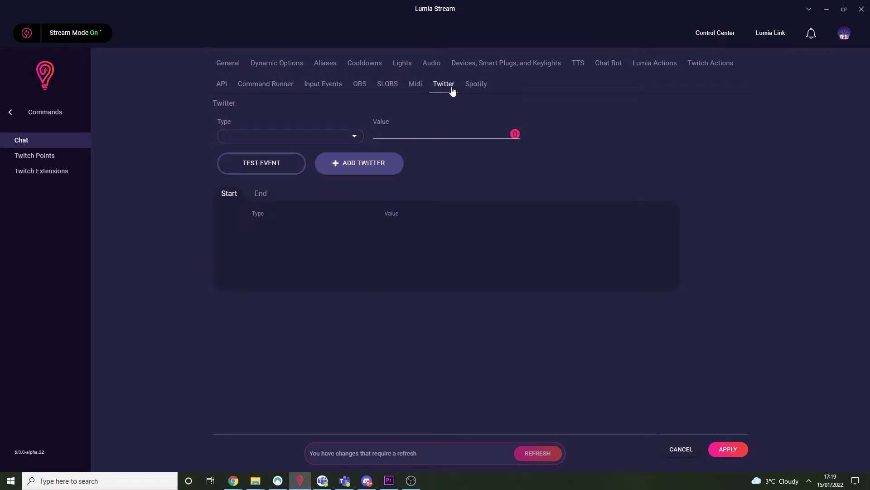
left_click(315, 133)
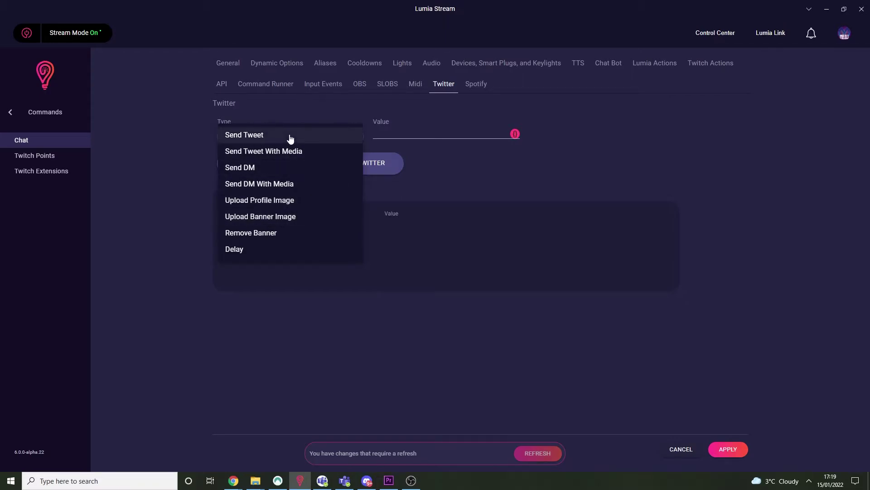
left_click(283, 104)
- Rename the command to Tweet on its General settings
left_click(228, 63)
left_click(286, 118)
key("ctrl+a")
type("Twee")
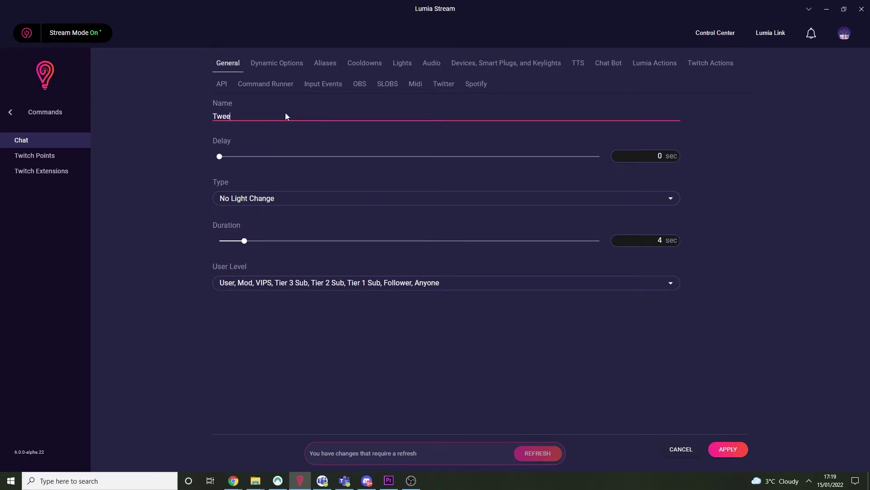
type("t")
left_click(443, 84)
- Give the command a Send Tweet Twitter action and show the variables for its message
left_click(338, 135)
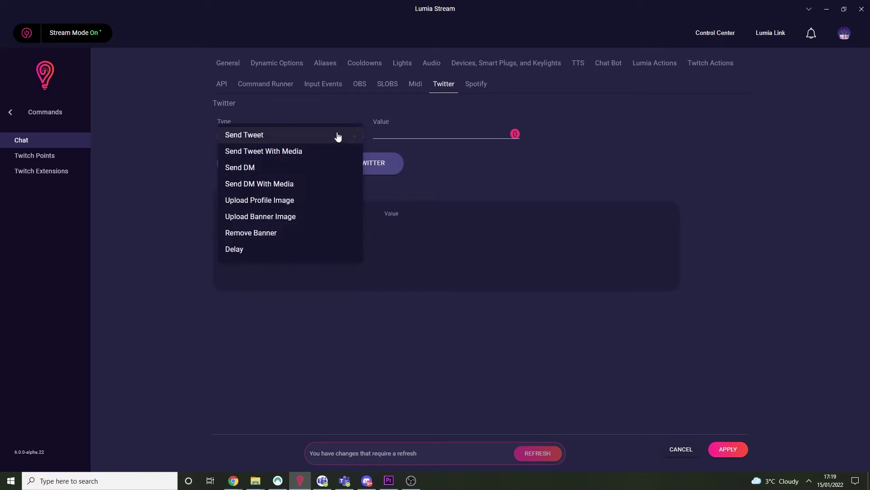
left_click(242, 134)
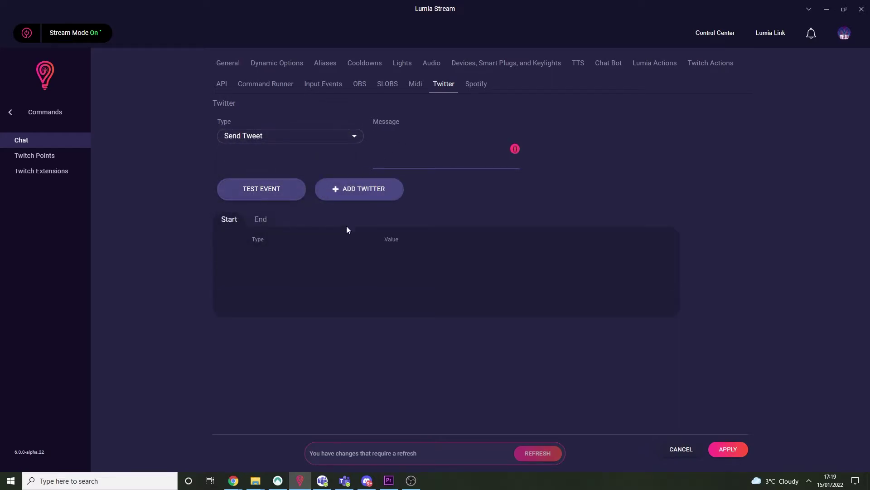
left_click(411, 164)
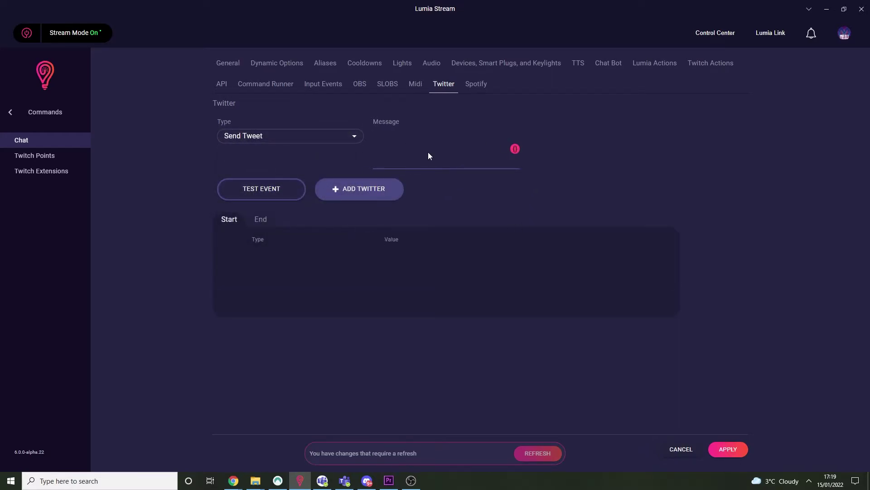
left_click(515, 152)
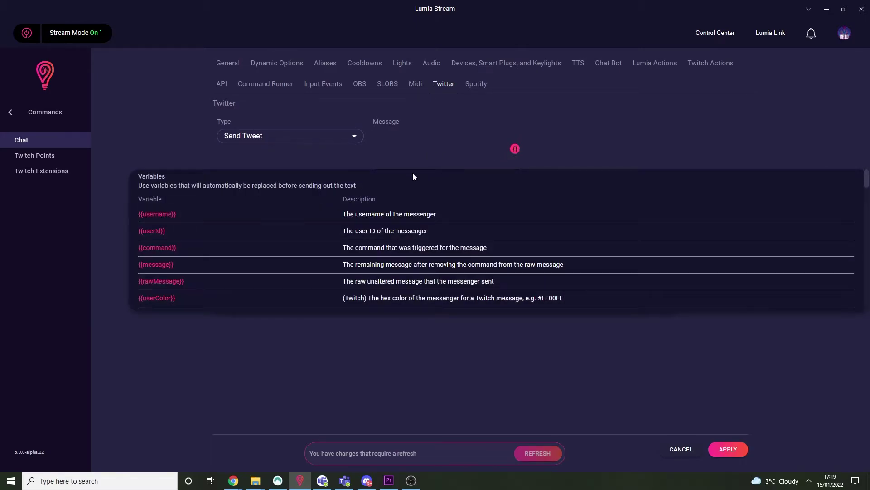
scroll(321, 218, "down", 1)
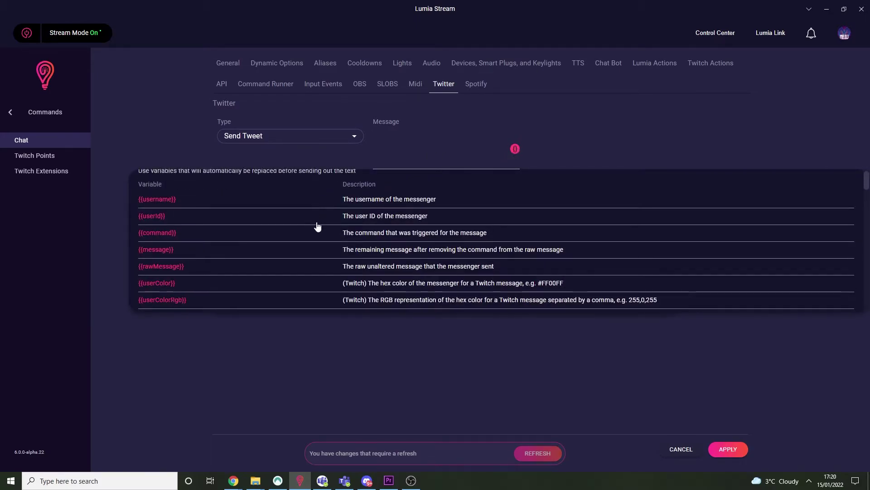
scroll(316, 226, "down", 1)
scroll(317, 226, "down", 1)
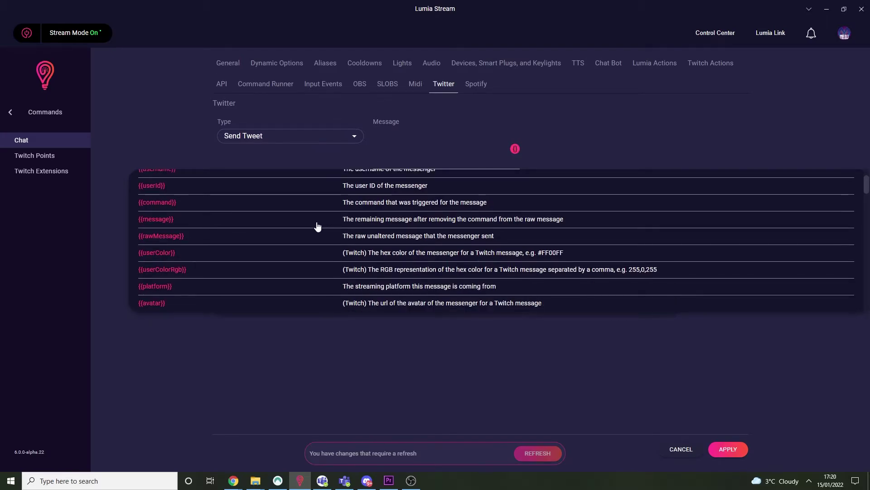
scroll(317, 227, "down", 1)
scroll(317, 226, "down", 1)
scroll(317, 226, "down", 2)
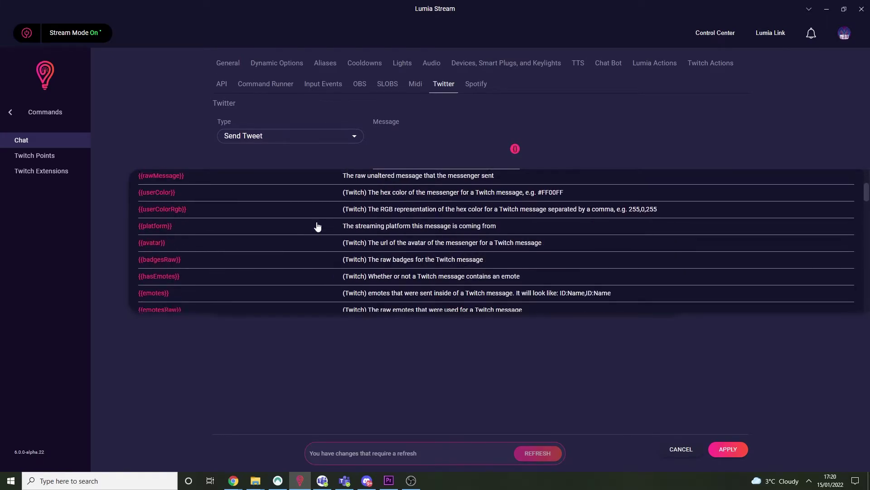
scroll(317, 226, "down", 1)
scroll(317, 227, "down", 1)
scroll(317, 226, "up", 4)
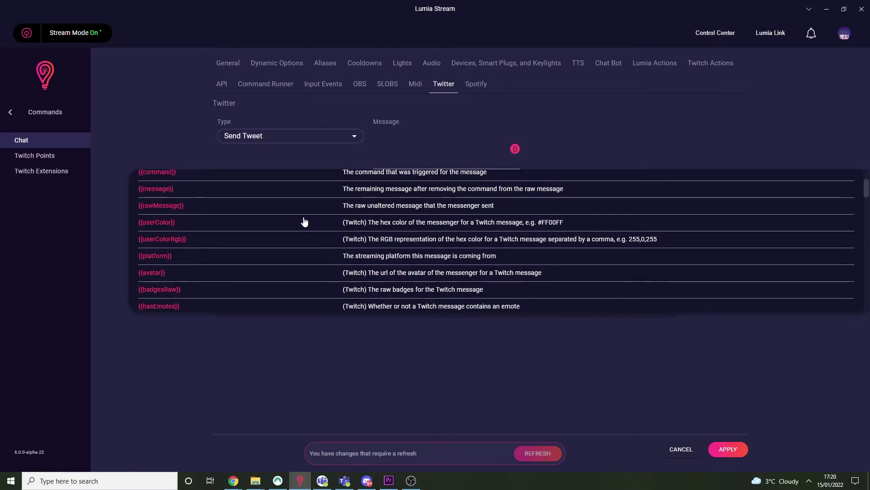
- Insert the {{message}} variable into the tweet message, ending with {{message}}{{message}}
left_click(286, 191)
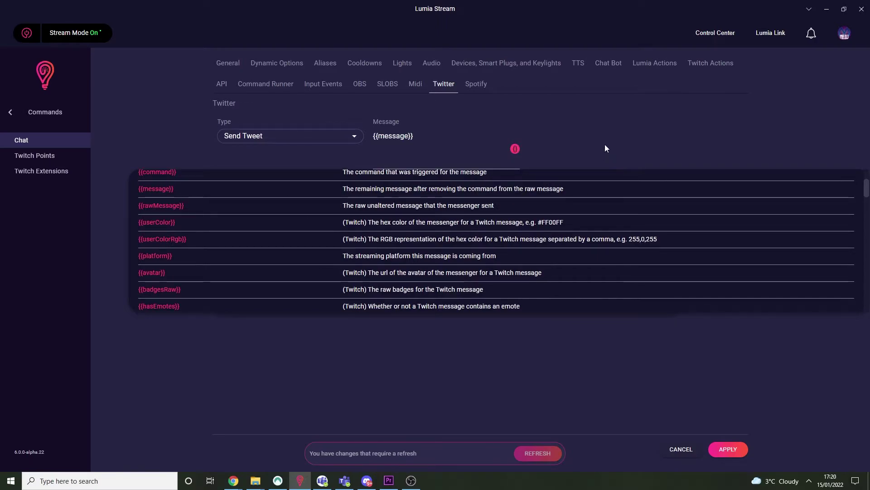
left_click_drag(344, 190, 564, 190)
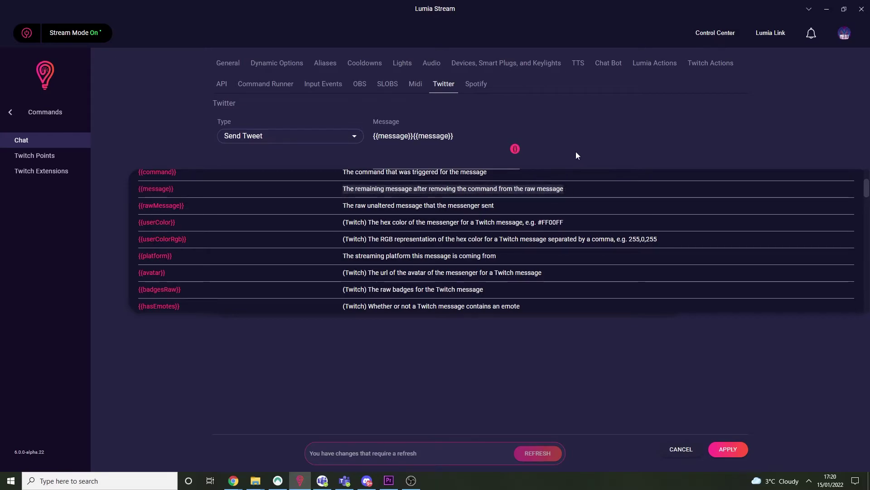